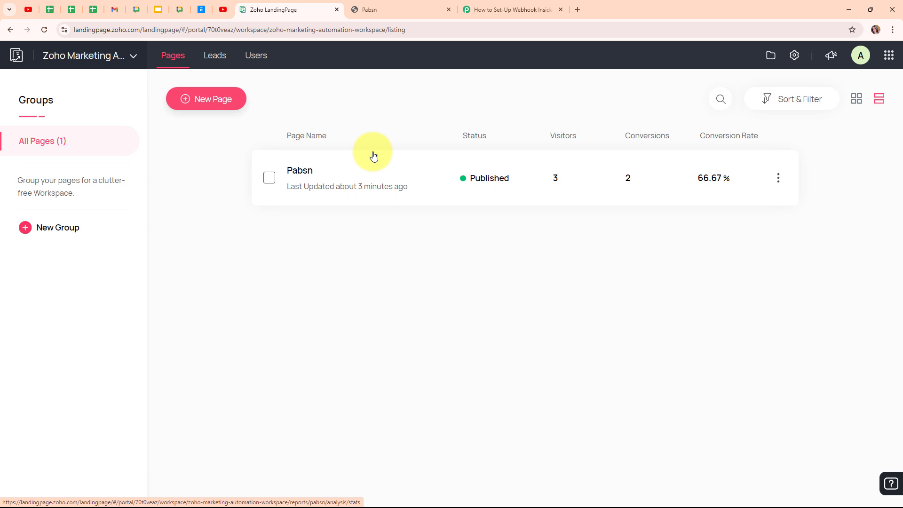
Switch to the Pabbly Connect workflow and set its trigger to Zoho LandingPage with the Form Submission event.
{"action": "left_click", "coordinate": [517, 9]}
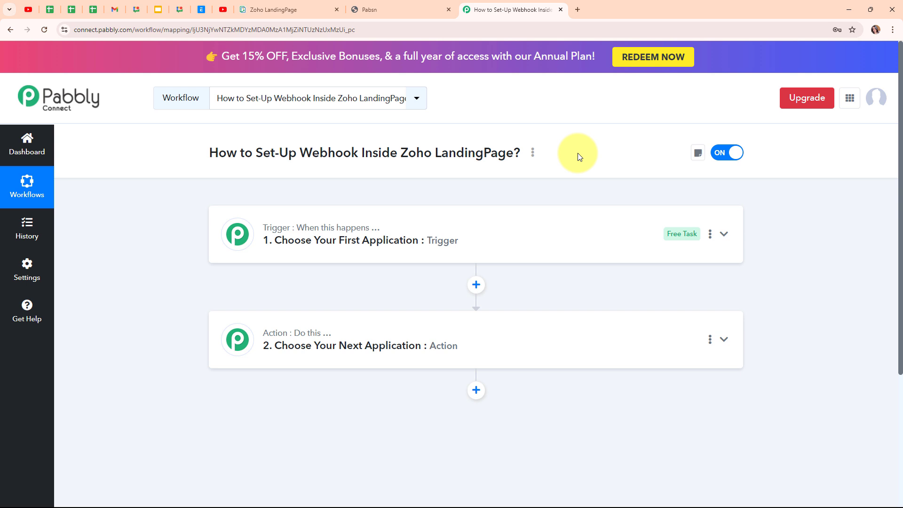
{"action": "left_click_drag", "start_coordinate": [301, 153], "coordinate": [360, 153]}
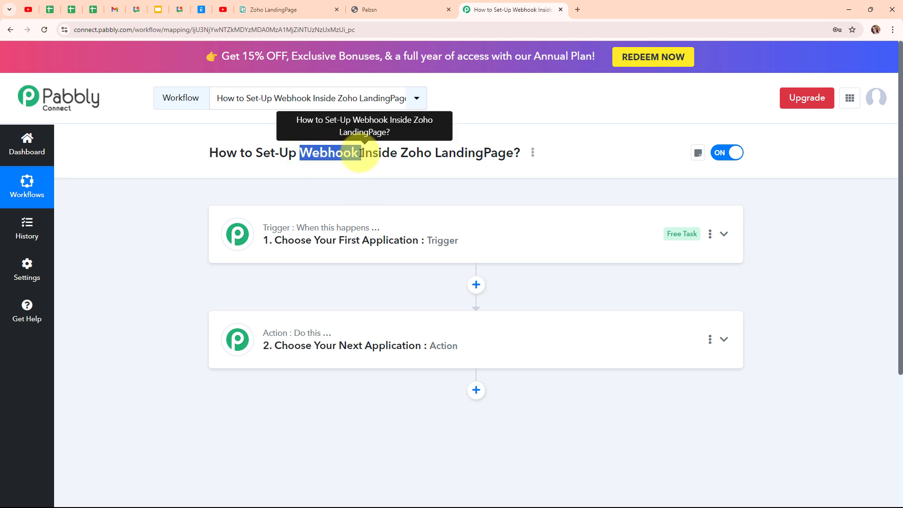
{"action": "left_click", "coordinate": [383, 172]}
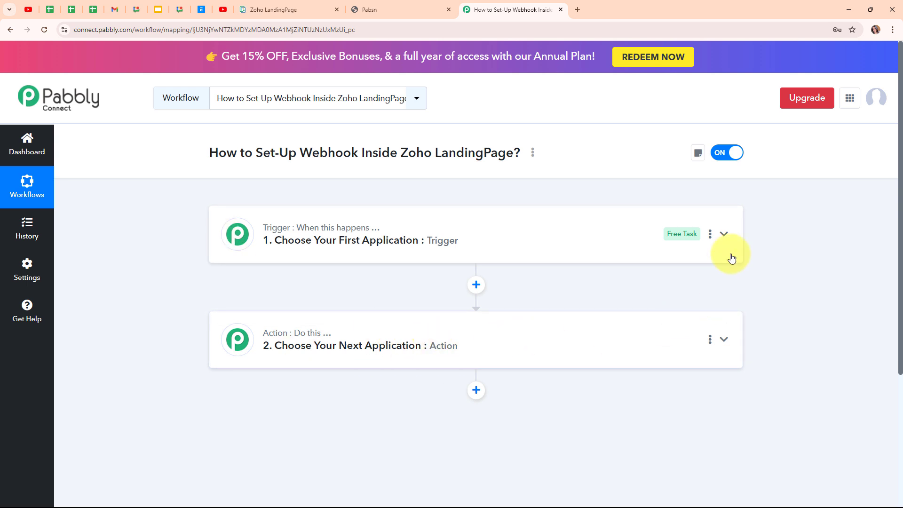
{"action": "left_click", "coordinate": [736, 237]}
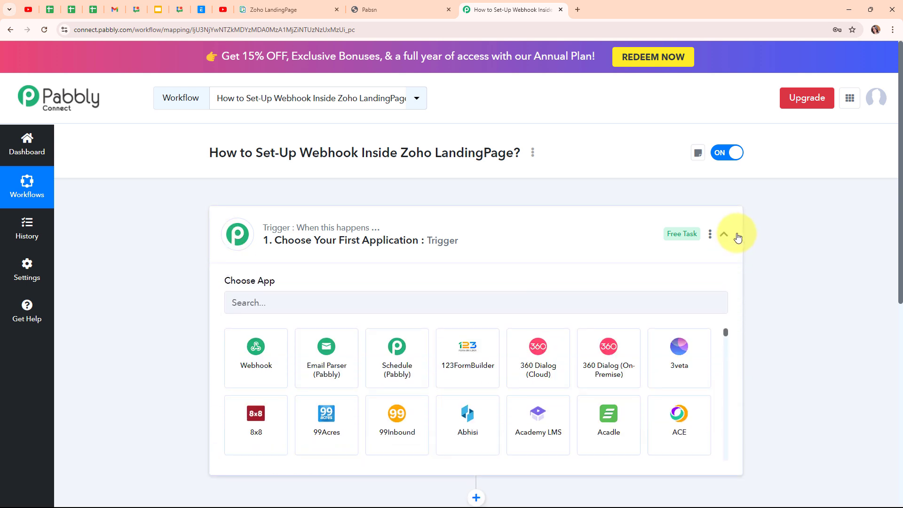
{"action": "left_click", "coordinate": [290, 302]}
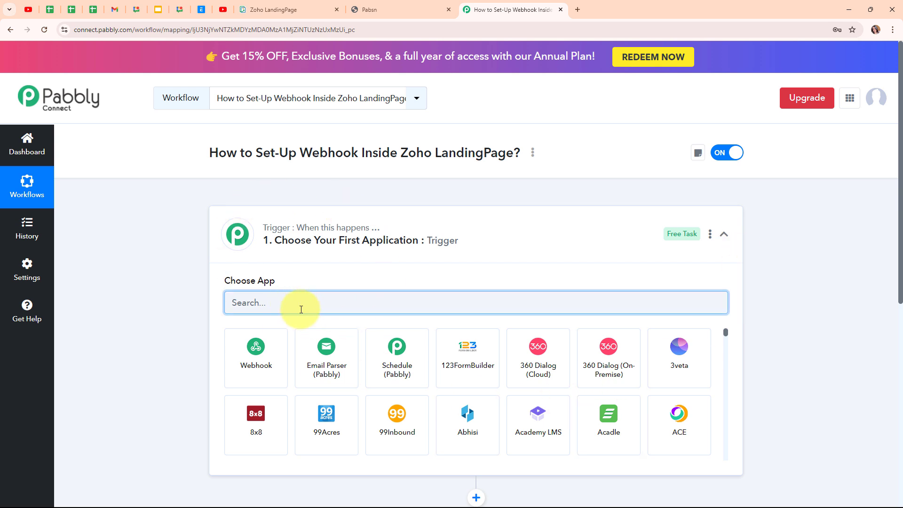
{"action": "type", "text": "Zoho"}
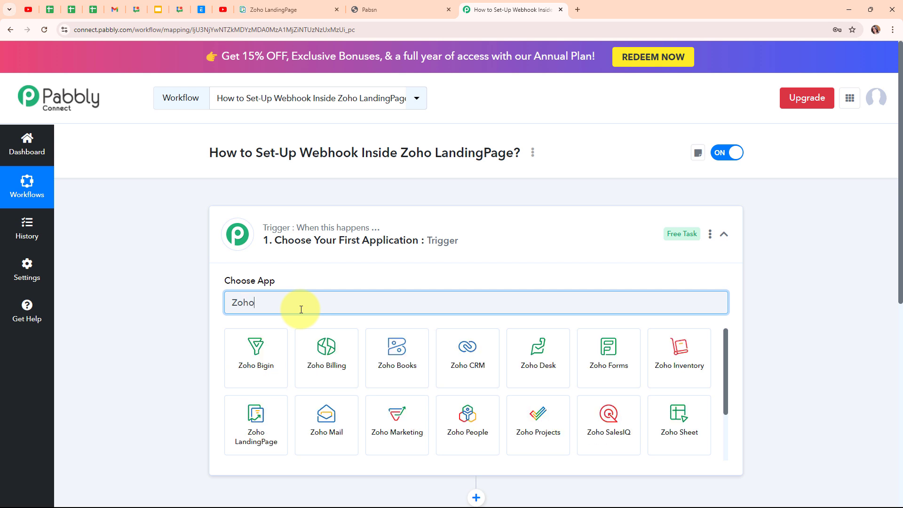
{"action": "left_click", "coordinate": [240, 418]}
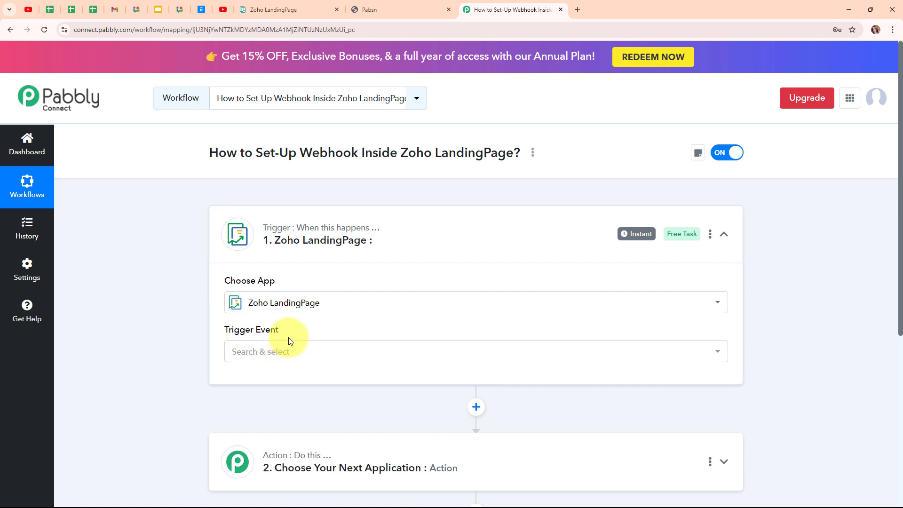
{"action": "left_click", "coordinate": [324, 354]}
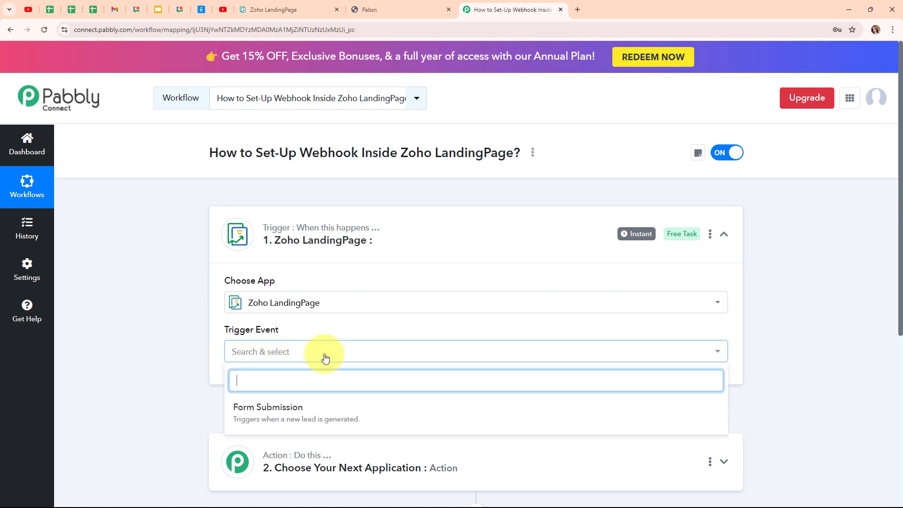
{"action": "left_click", "coordinate": [324, 412]}
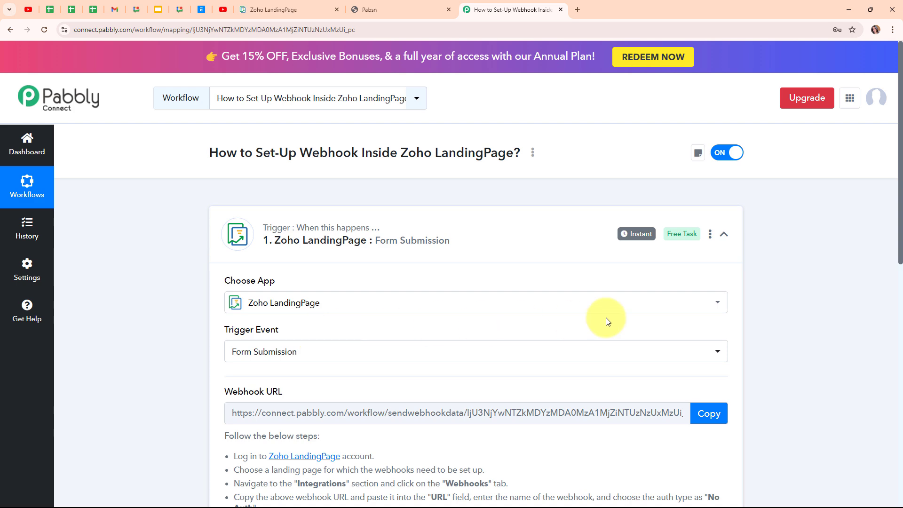
Review the trigger's webhook setup instructions and copy its webhook URL.
{"action": "scroll", "coordinate": [605, 319], "scroll_direction": "down", "scroll_amount": 1}
{"action": "scroll", "coordinate": [606, 318], "scroll_direction": "down", "scroll_amount": 2}
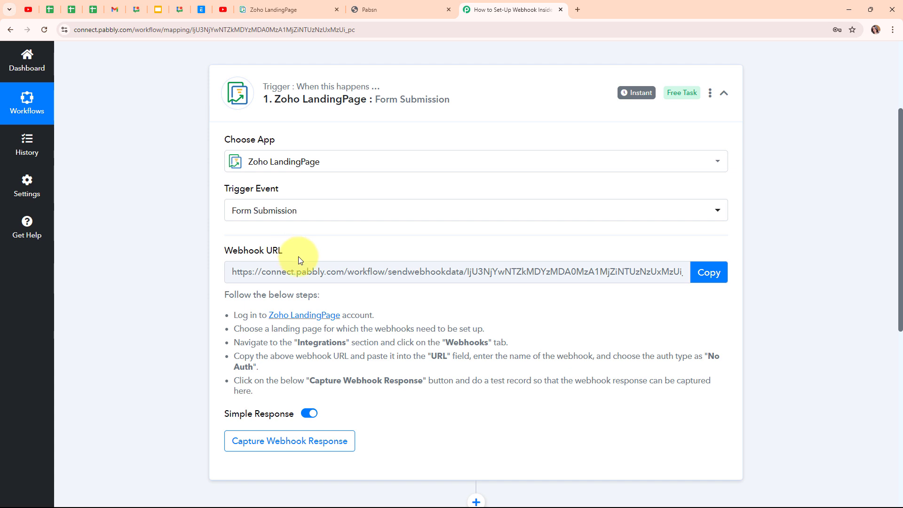
{"action": "left_click_drag", "start_coordinate": [234, 315], "coordinate": [341, 393]}
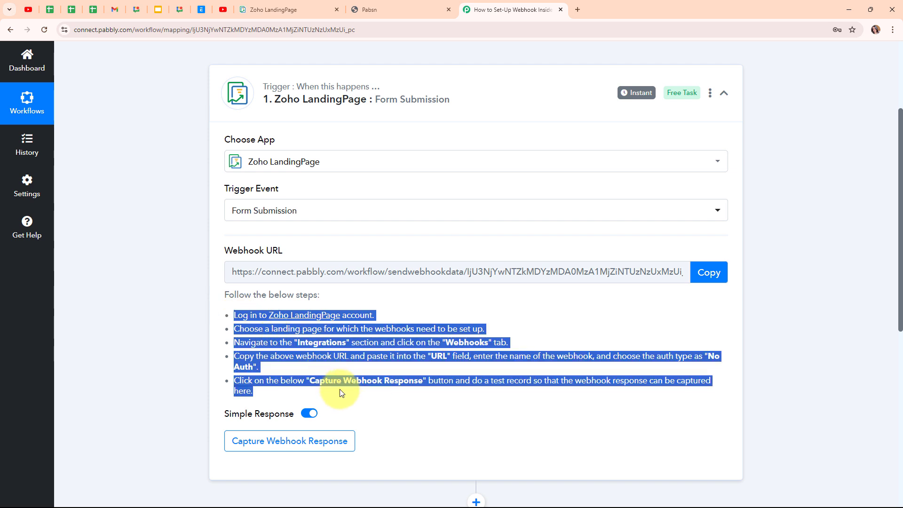
{"action": "left_click", "coordinate": [705, 277]}
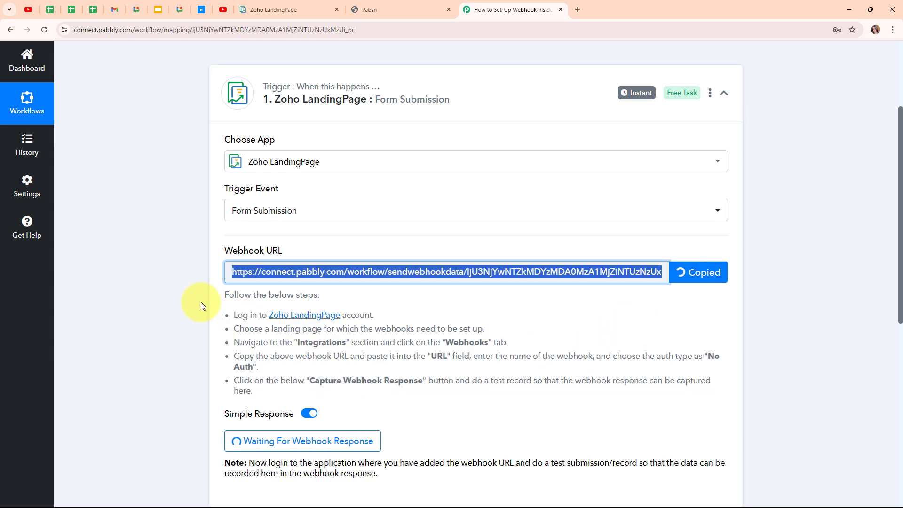
Switch to Zoho LandingPage, open the Pabsn page for editing and show the webhooks in its integrations.
{"action": "left_click", "coordinate": [301, 8]}
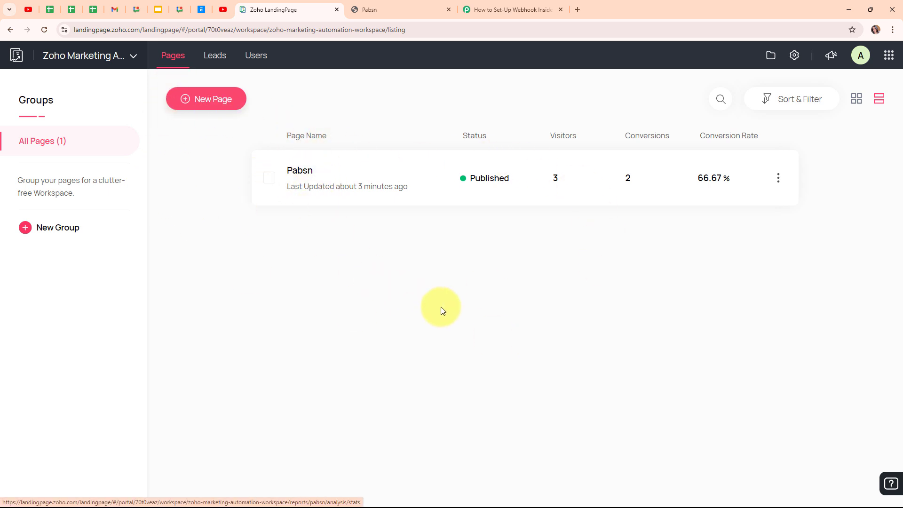
{"action": "left_click", "coordinate": [784, 184]}
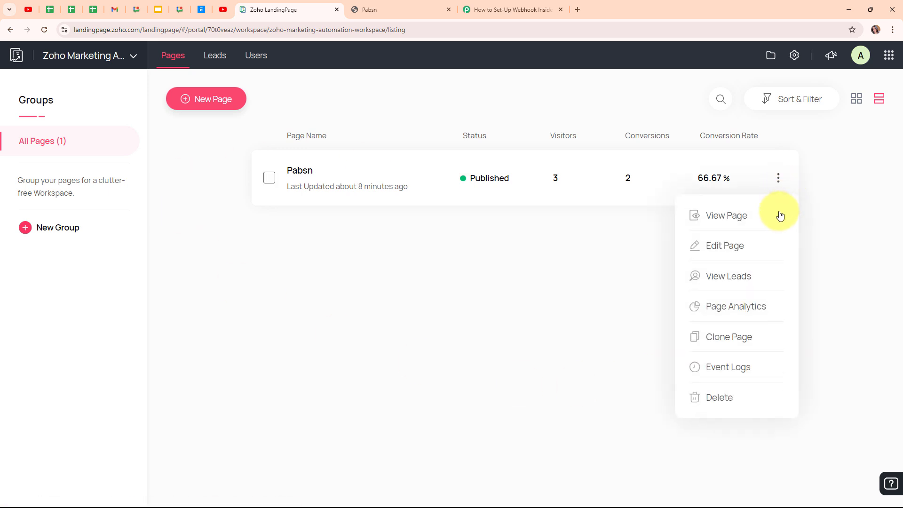
{"action": "left_click", "coordinate": [725, 246]}
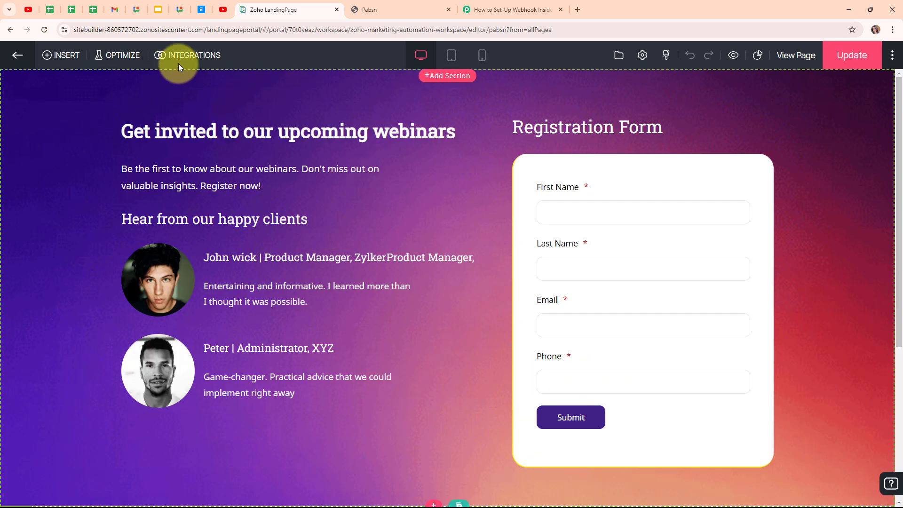
{"action": "left_click", "coordinate": [191, 60]}
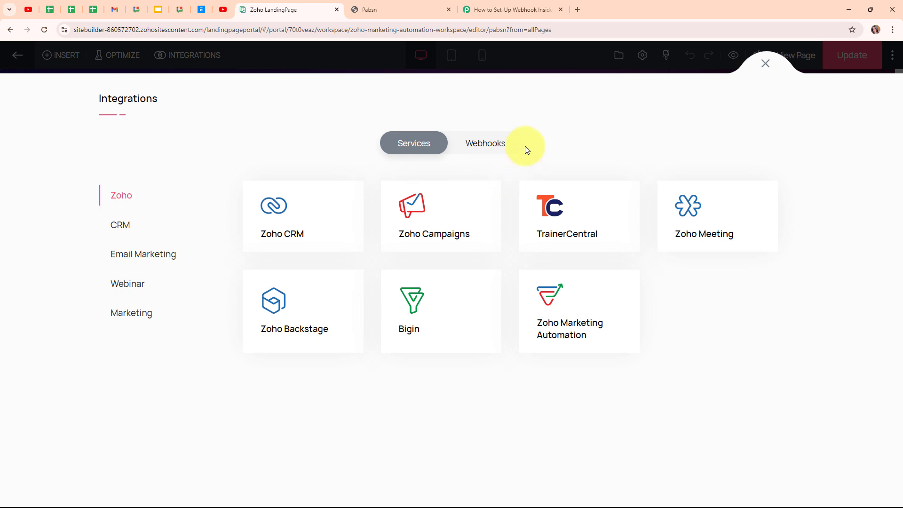
{"action": "left_click", "coordinate": [498, 147]}
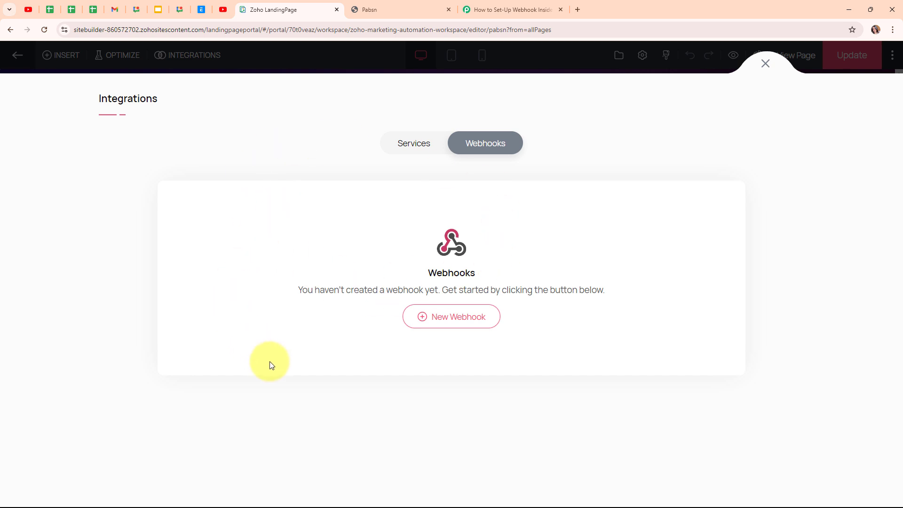
Start a new webhook for the Pabsn page and name it New Form Submission.
{"action": "left_click", "coordinate": [476, 319]}
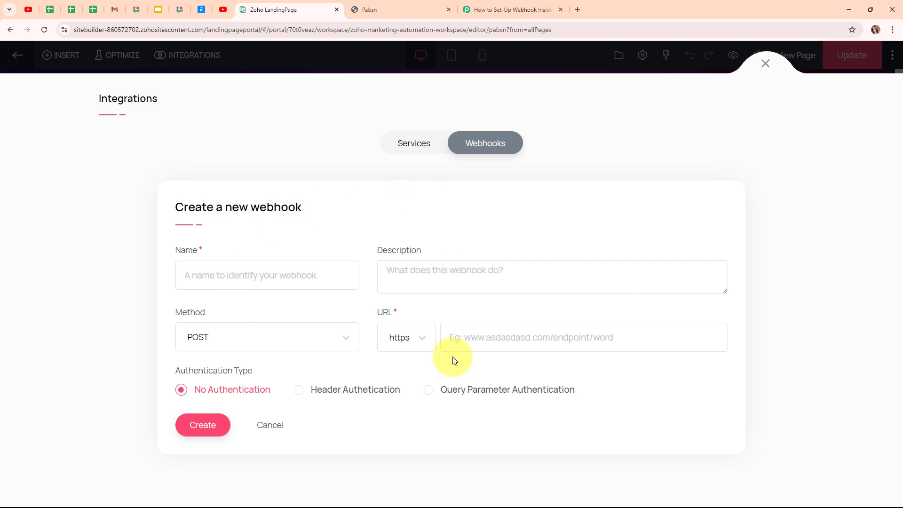
{"action": "left_click", "coordinate": [215, 280]}
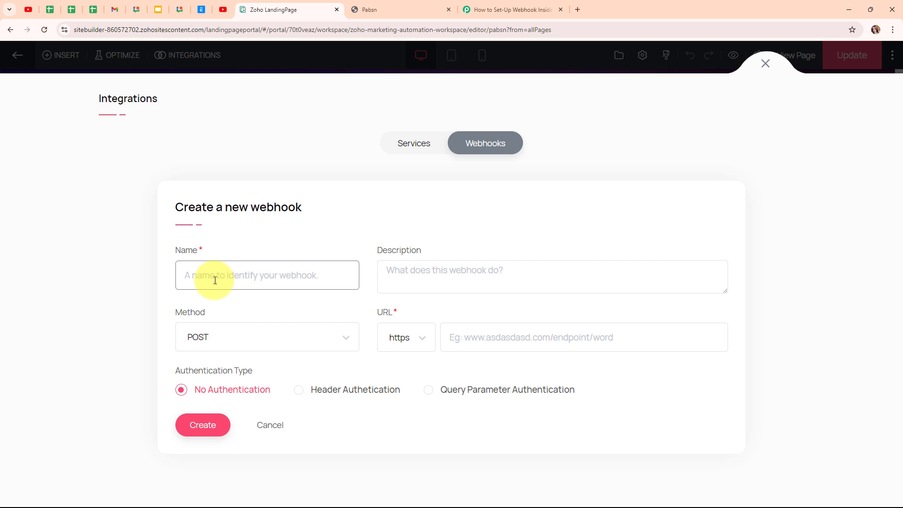
{"action": "type", "text": "New"}
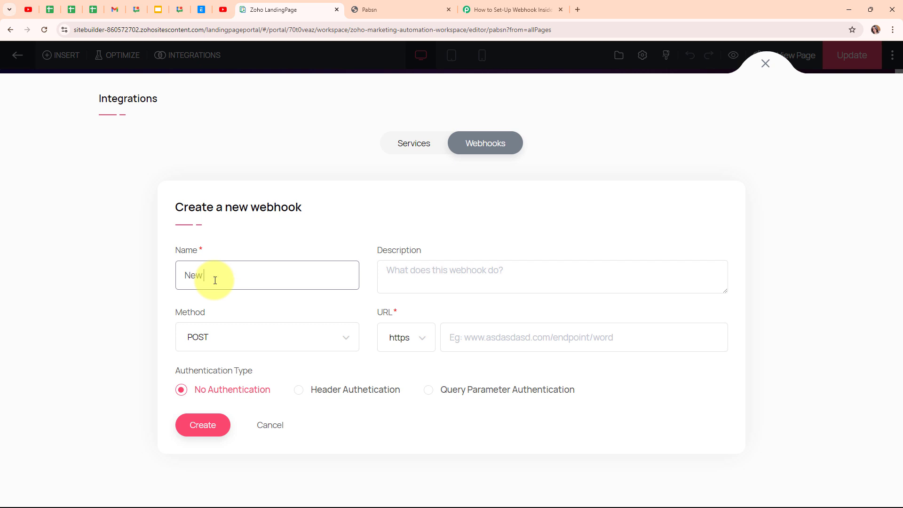
{"action": "type", "text": " Form Submission"}
{"action": "key", "text": "Tab"}
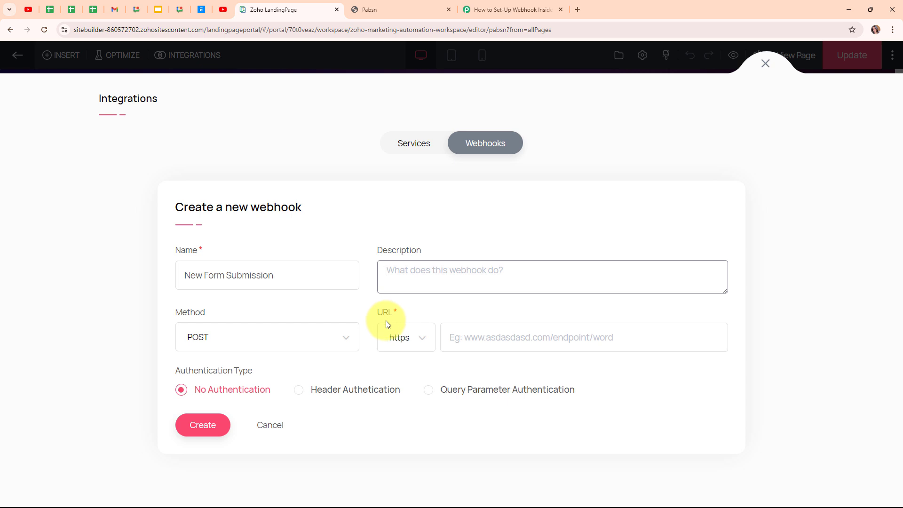
{"action": "left_click", "coordinate": [453, 336]}
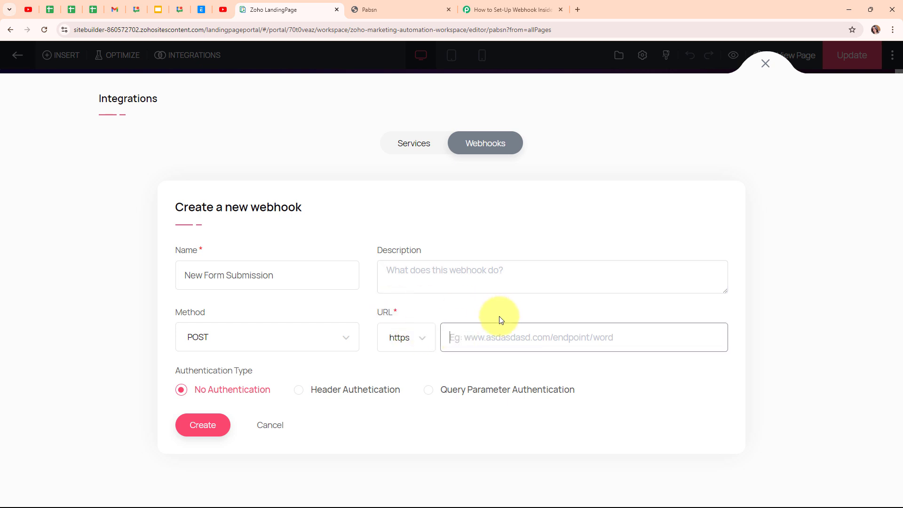
{"action": "key", "text": "ctrl+v"}
{"action": "left_click", "coordinate": [482, 337]}
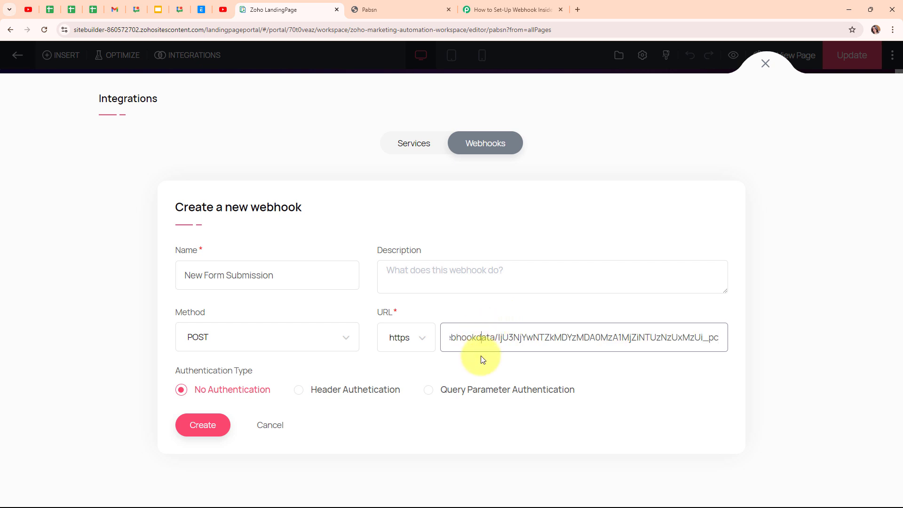
{"action": "left_click", "coordinate": [481, 361]}
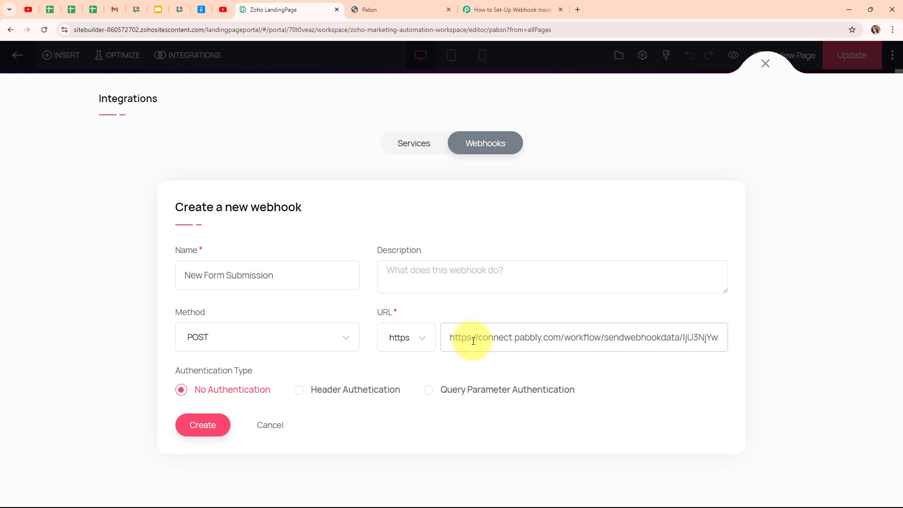
{"action": "left_click_drag", "start_coordinate": [478, 339], "coordinate": [449, 339]}
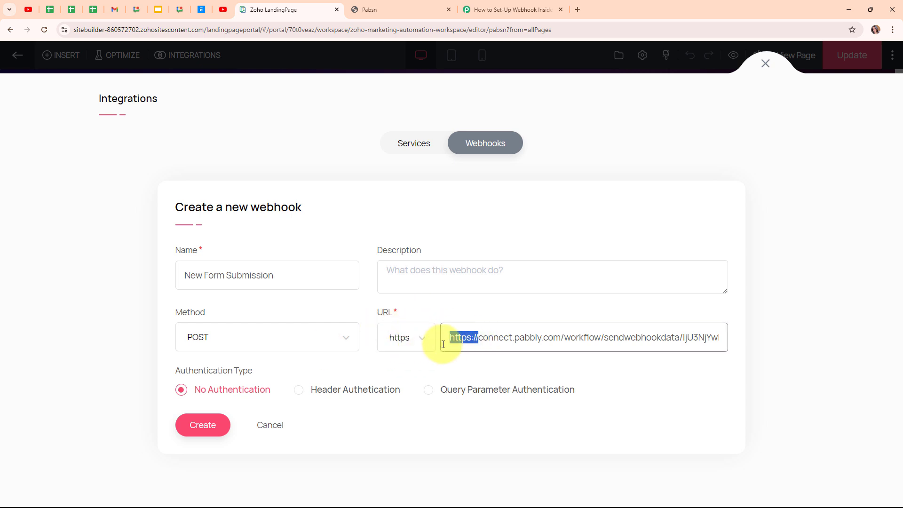
{"action": "key", "text": "BackSpace"}
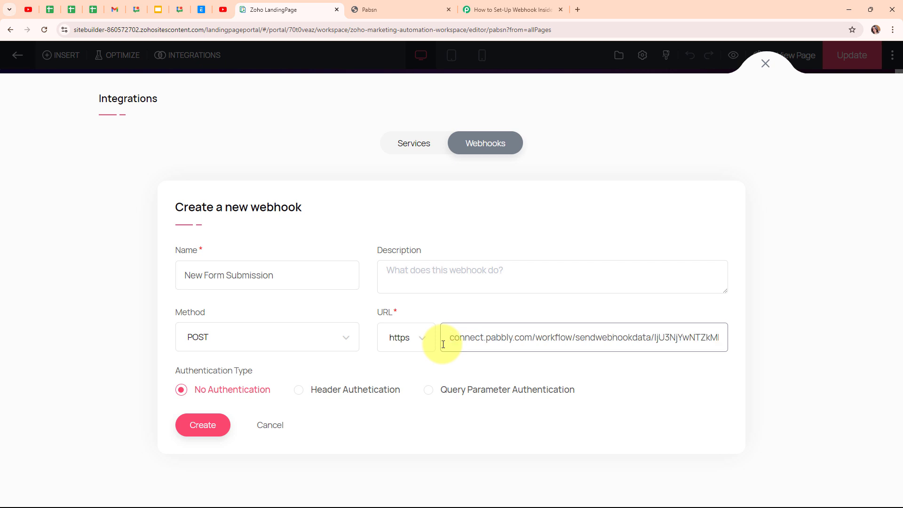
Create the New Form Submission webhook with the POST method and start it.
{"action": "left_click", "coordinate": [346, 344]}
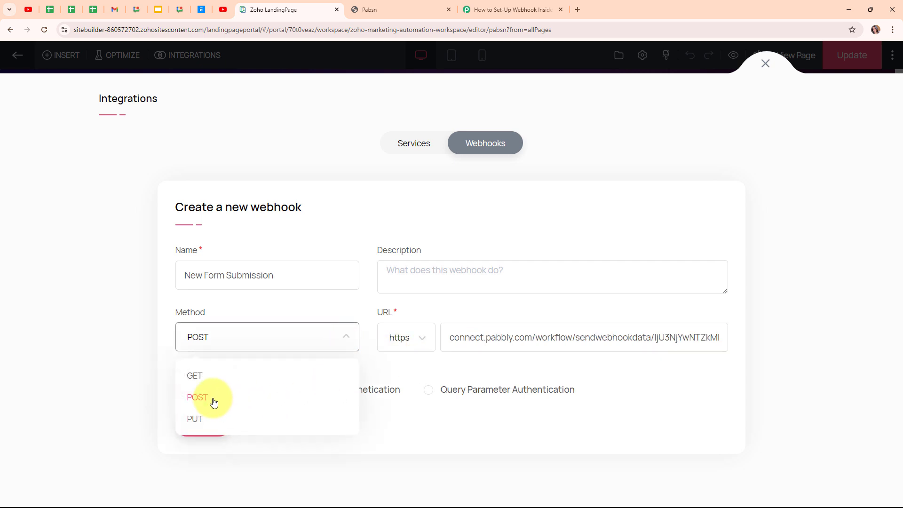
{"action": "left_click", "coordinate": [199, 399]}
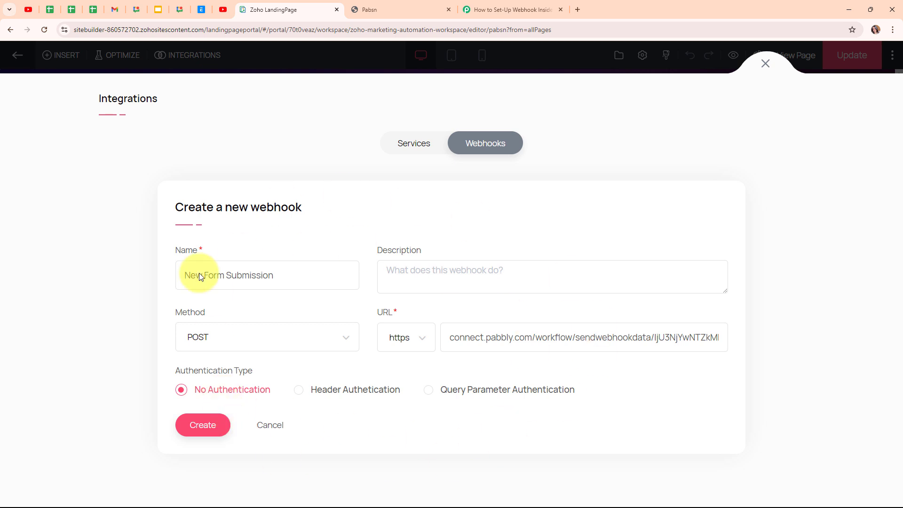
{"action": "left_click", "coordinate": [206, 428]}
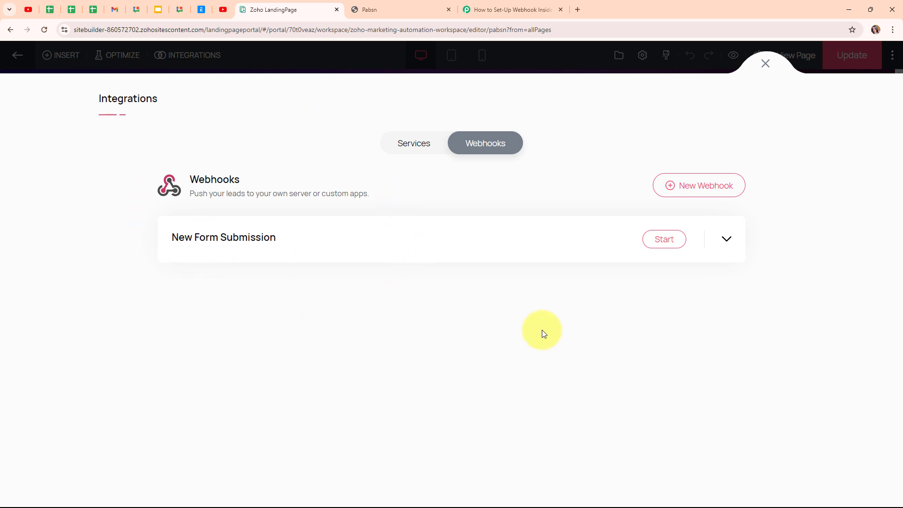
{"action": "left_click", "coordinate": [663, 241]}
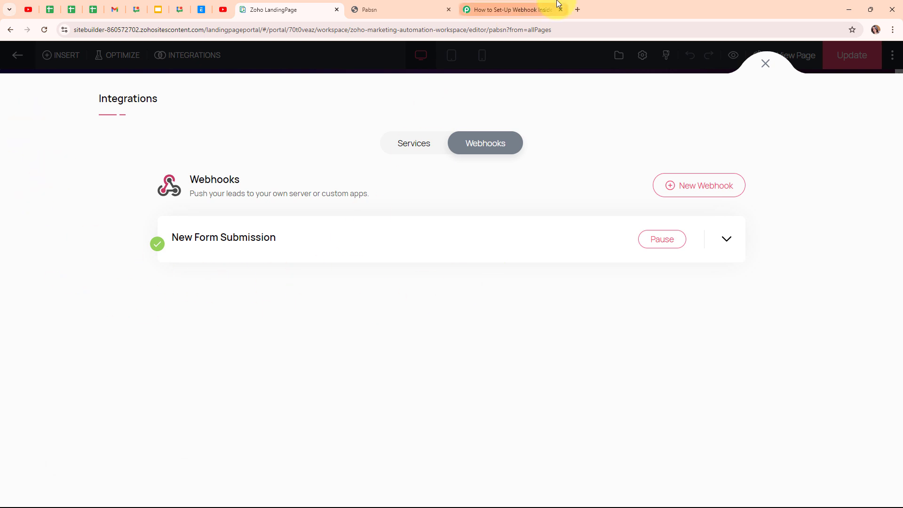
Check the webhook response status of the Zoho LandingPage trigger in Pabbly Connect, and go to the Pabsn registration page.
{"action": "left_click", "coordinate": [541, 8]}
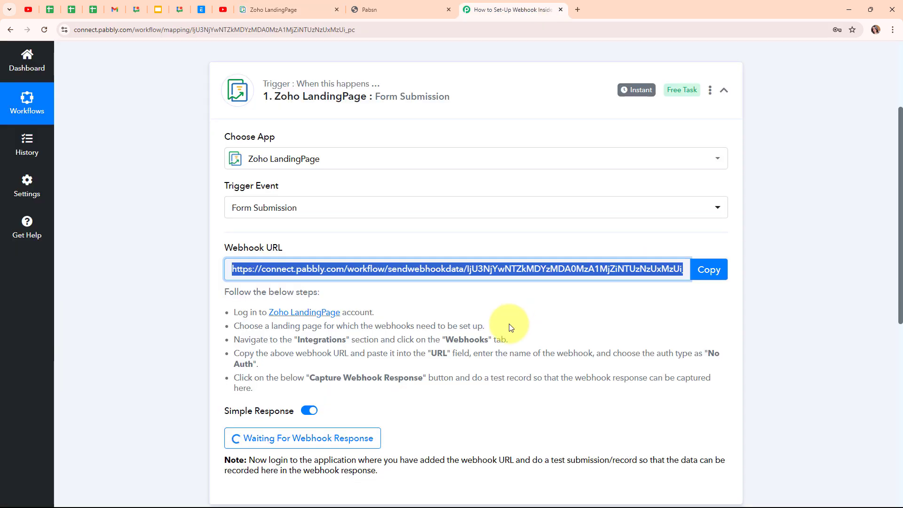
{"action": "scroll", "coordinate": [511, 327], "scroll_direction": "down", "scroll_amount": 4}
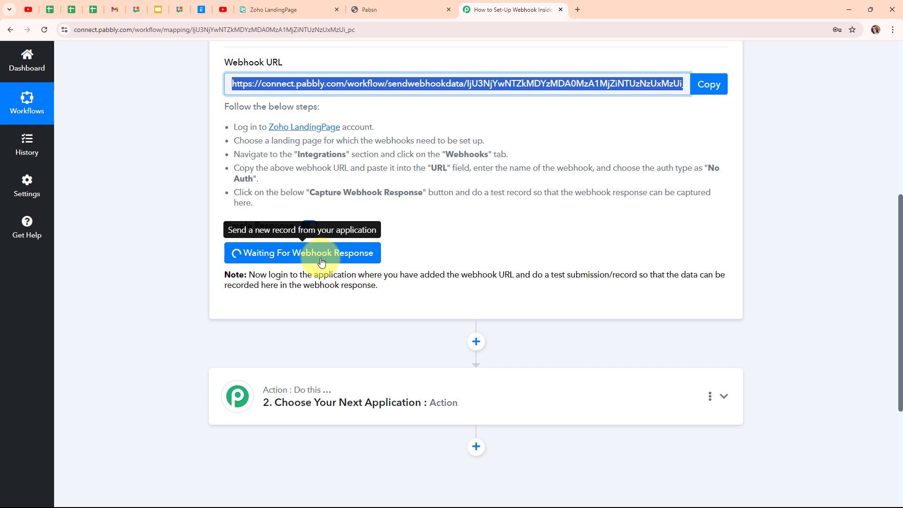
{"action": "left_click", "coordinate": [374, 7]}
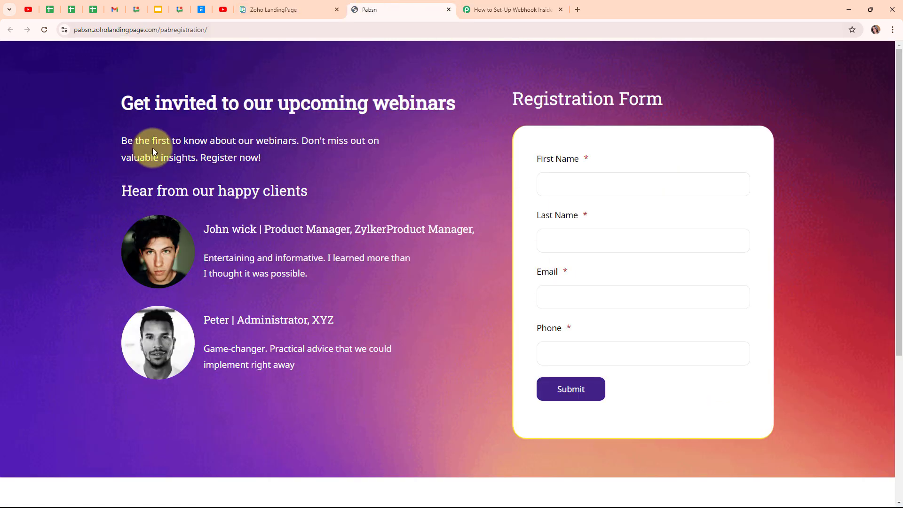
Enter the test lead's first name and last name in the Pabsn registration form.
{"action": "left_click", "coordinate": [551, 186]}
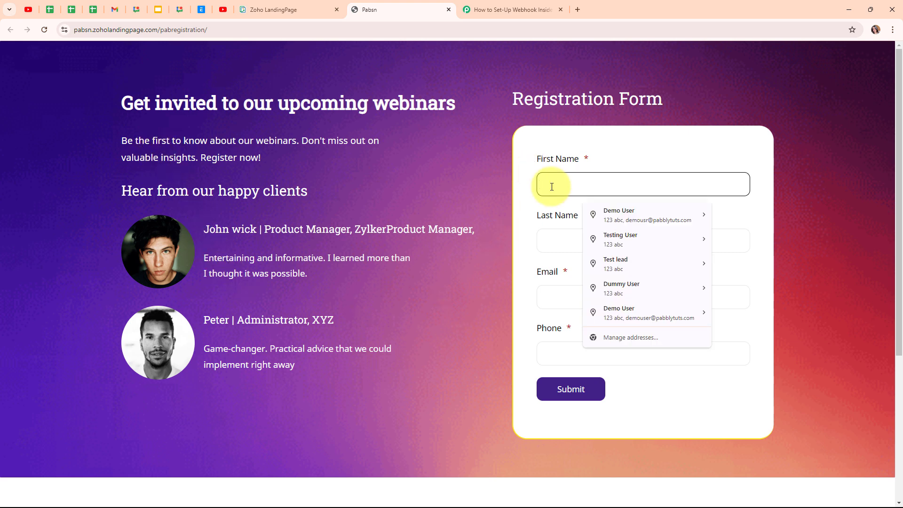
{"action": "type", "text": "Dummy"}
{"action": "left_click", "coordinate": [547, 237]}
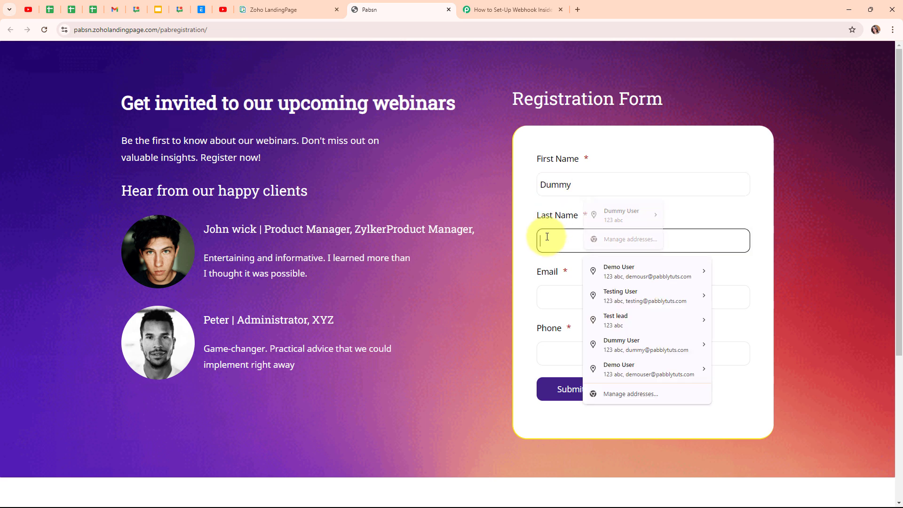
{"action": "type", "text": "User"}
Fill in the test lead's email and phone number, submit the registration form and dismiss the thank-you message.
{"action": "left_click", "coordinate": [549, 297]}
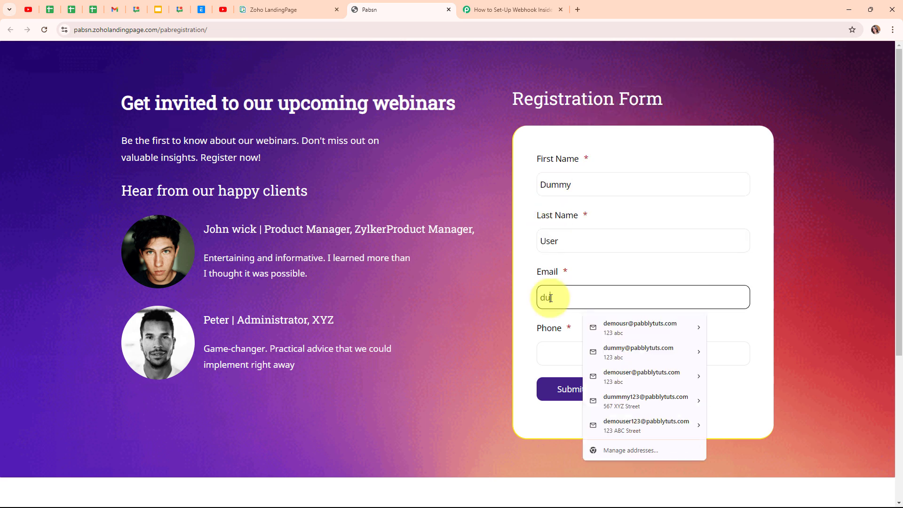
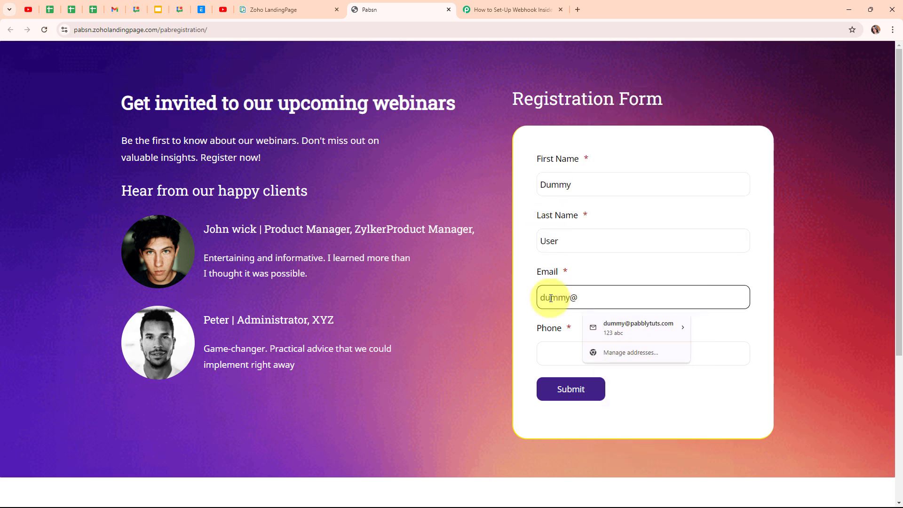
{"action": "left_click", "coordinate": [546, 342]}
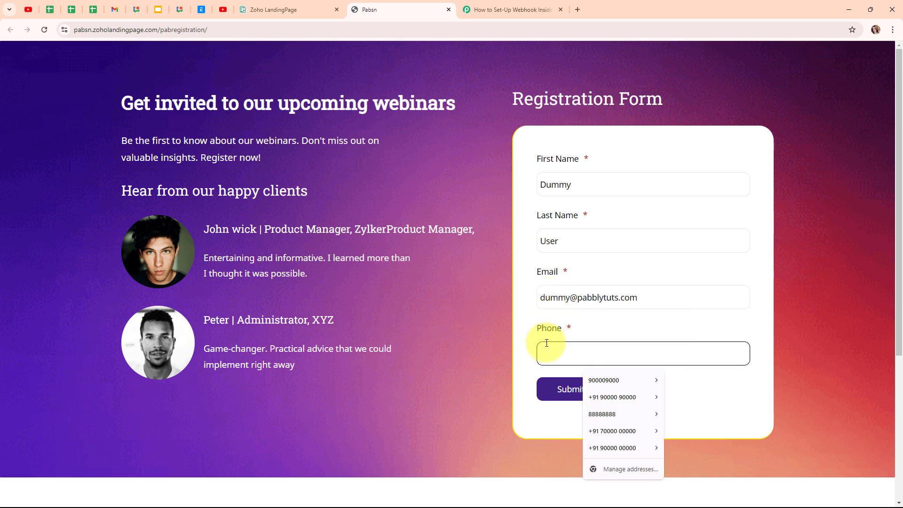
{"action": "type", "text": "7777777777"}
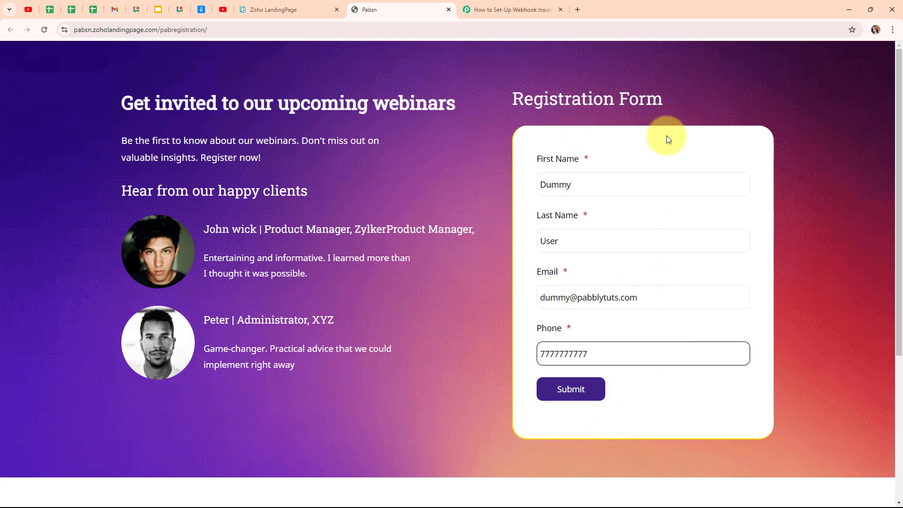
{"action": "left_click", "coordinate": [597, 397]}
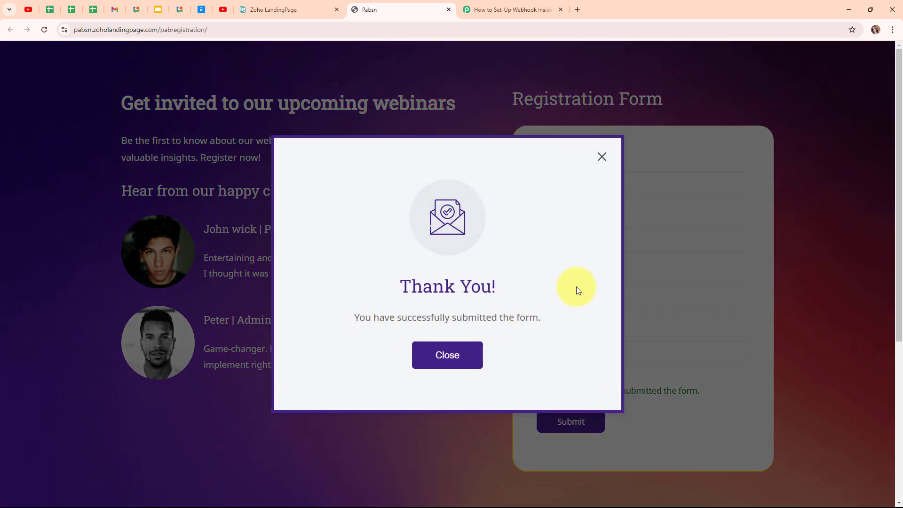
{"action": "left_click", "coordinate": [602, 158]}
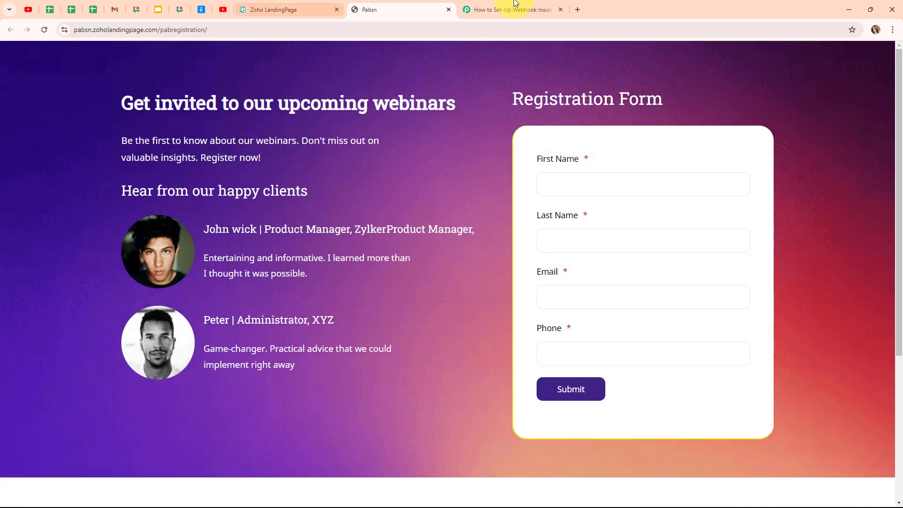
Switch to Pabbly Connect and examine the phone, last name, first name and email values in the captured webhook response.
{"action": "left_click", "coordinate": [530, 6]}
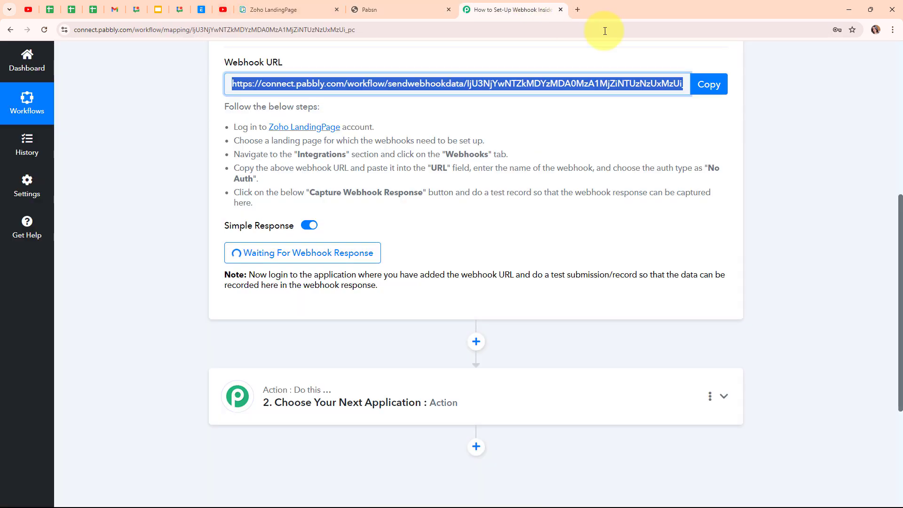
{"action": "scroll", "coordinate": [823, 145], "scroll_direction": "down", "scroll_amount": 2}
{"action": "scroll", "coordinate": [829, 150], "scroll_direction": "down", "scroll_amount": 2}
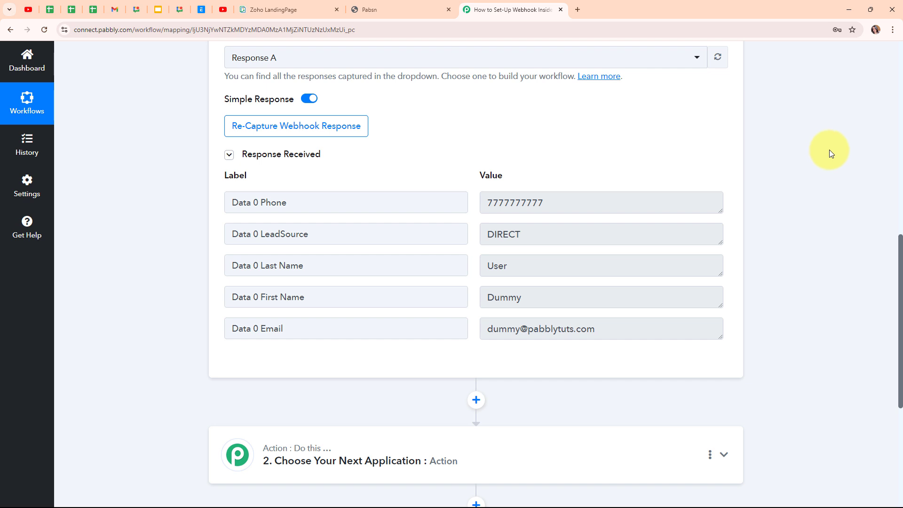
{"action": "left_click_drag", "start_coordinate": [577, 200], "coordinate": [477, 201]}
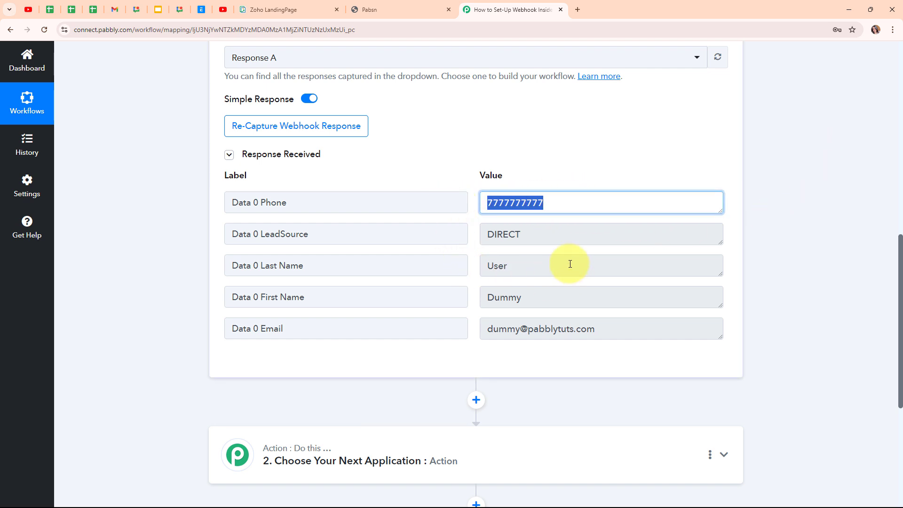
{"action": "left_click_drag", "start_coordinate": [574, 264], "coordinate": [432, 264]}
{"action": "left_click_drag", "start_coordinate": [564, 297], "coordinate": [423, 296]}
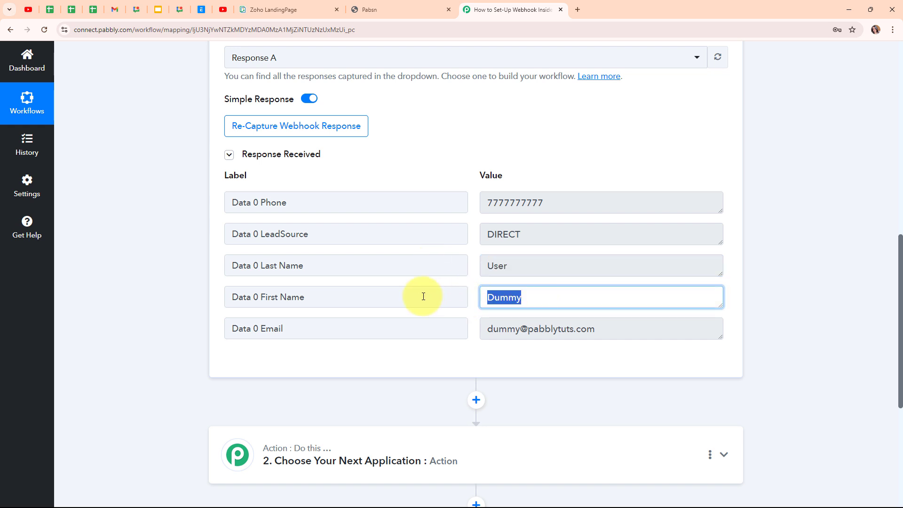
{"action": "left_click_drag", "start_coordinate": [611, 328], "coordinate": [454, 330]}
{"action": "left_click", "coordinate": [435, 353]}
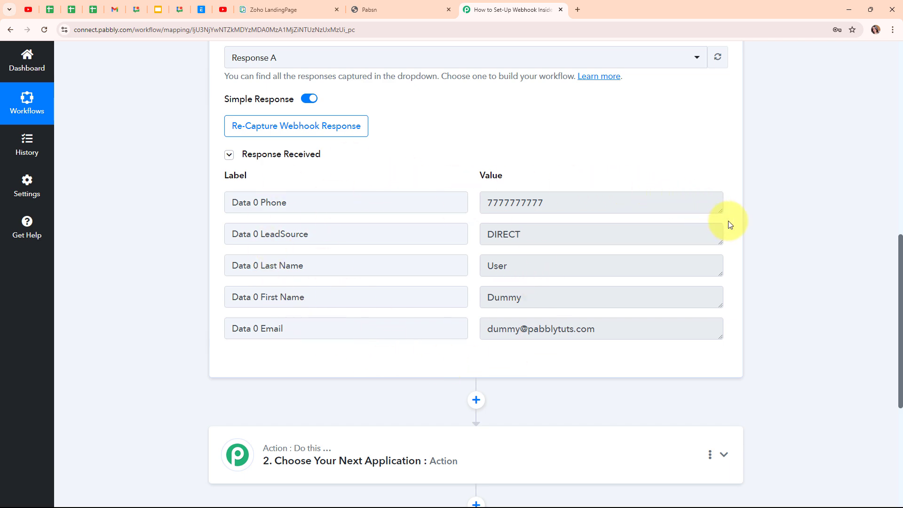
Collapse the Zoho LandingPage Form Submission trigger in the workflow.
{"action": "scroll", "coordinate": [729, 224], "scroll_direction": "up", "scroll_amount": 3}
{"action": "scroll", "coordinate": [729, 225], "scroll_direction": "up", "scroll_amount": 5}
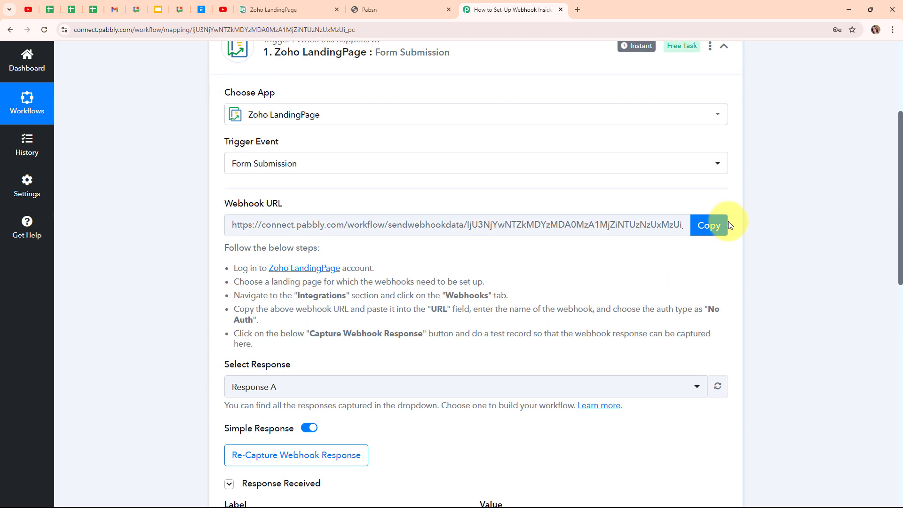
{"action": "left_click", "coordinate": [724, 235]}
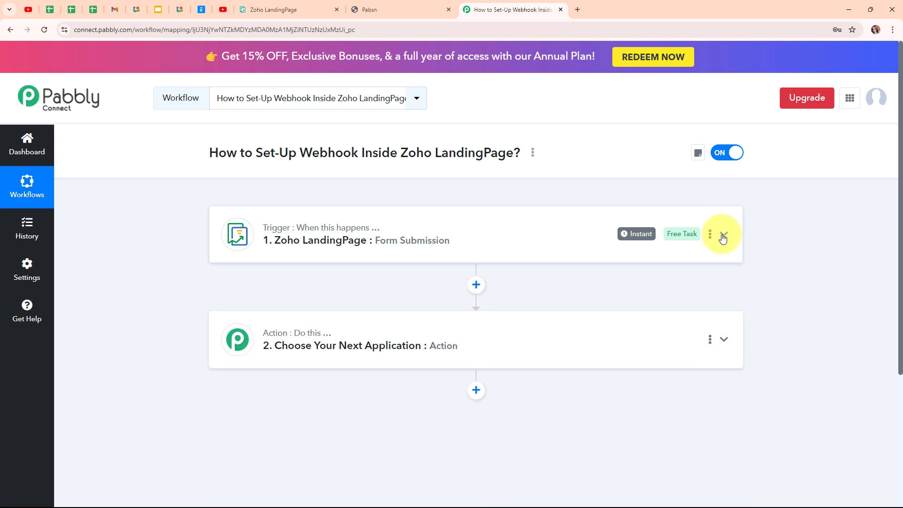